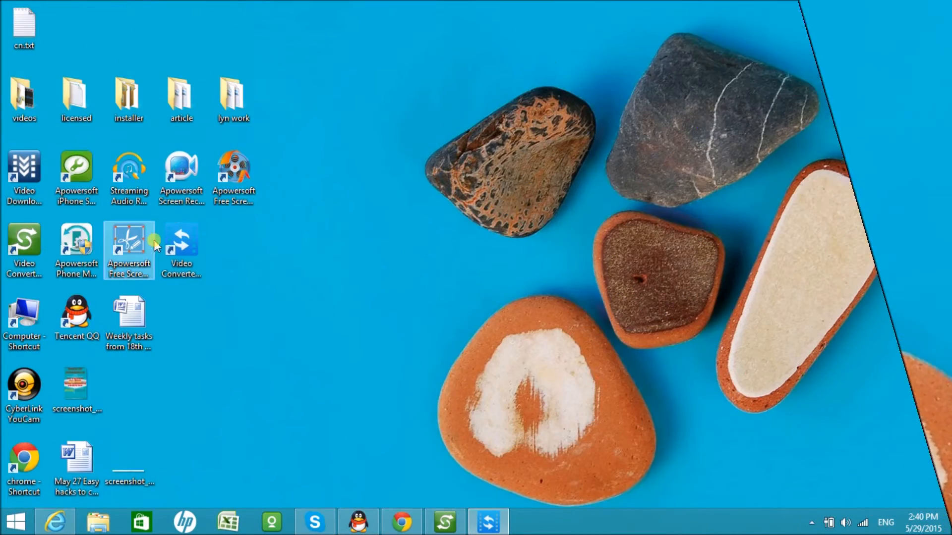
- Launch Apowersoft Video Converter Studio from the desktop and begin adding a media file
{"action": "double_click", "coordinate": [181, 252]}
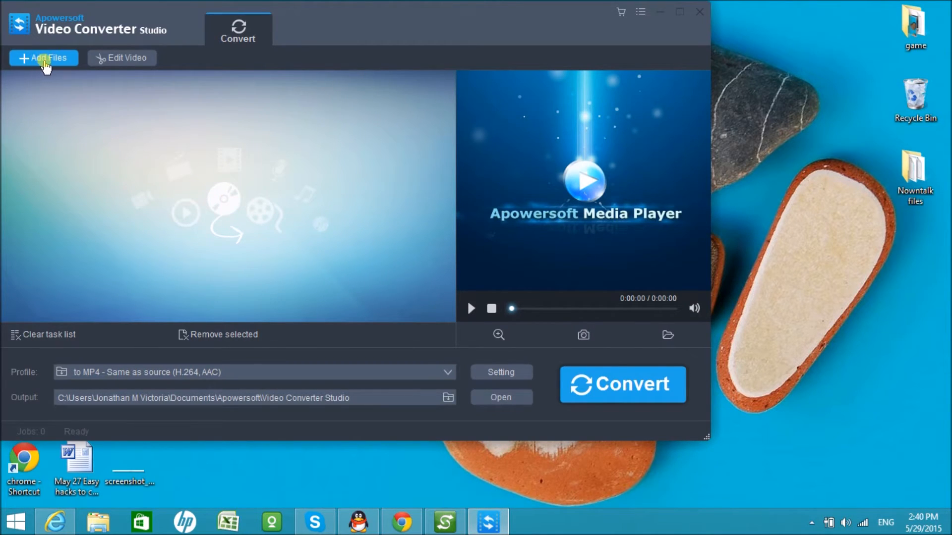
{"action": "left_click", "coordinate": [45, 60]}
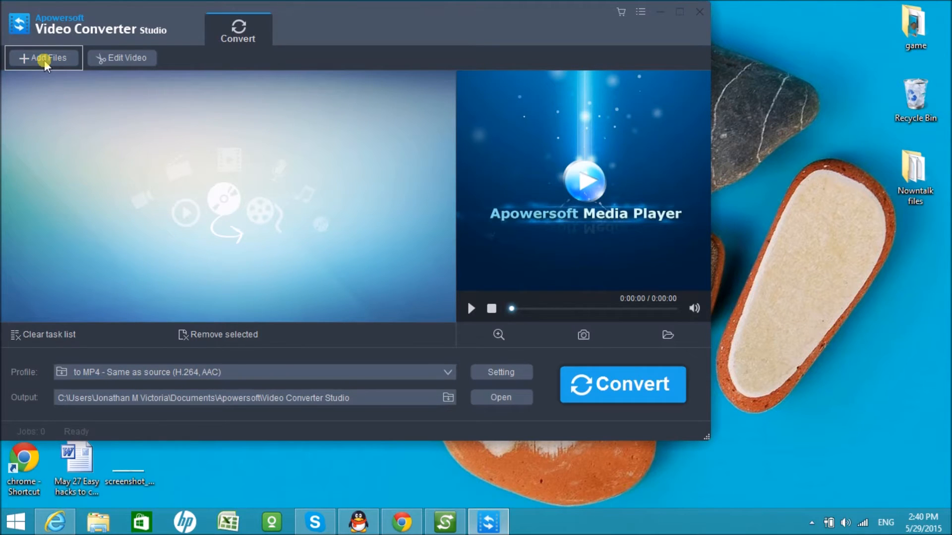
{"action": "mouse_move", "coordinate": [61, 121]}
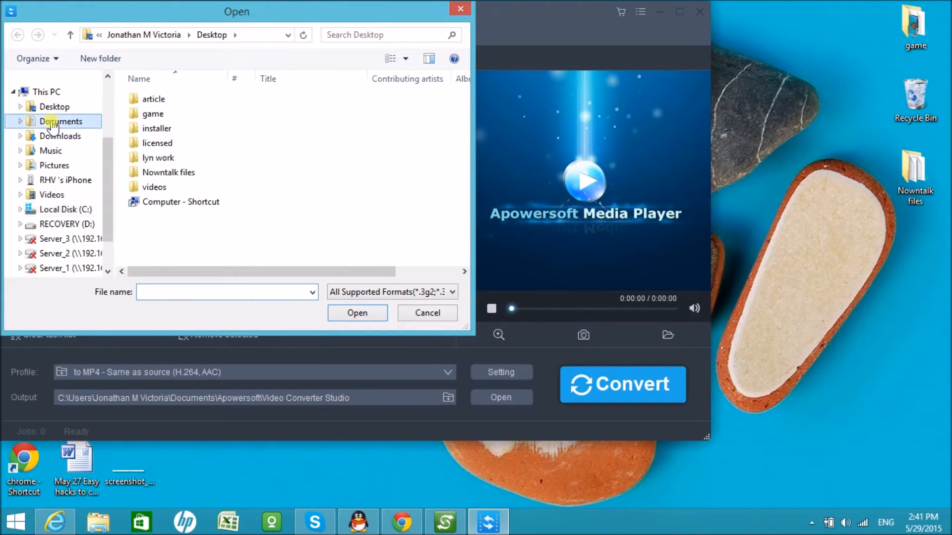
- Load 01 Gold.mp3 from Documents > mp3 into the task list
{"action": "left_click", "coordinate": [54, 123]}
{"action": "double_click", "coordinate": [148, 217]}
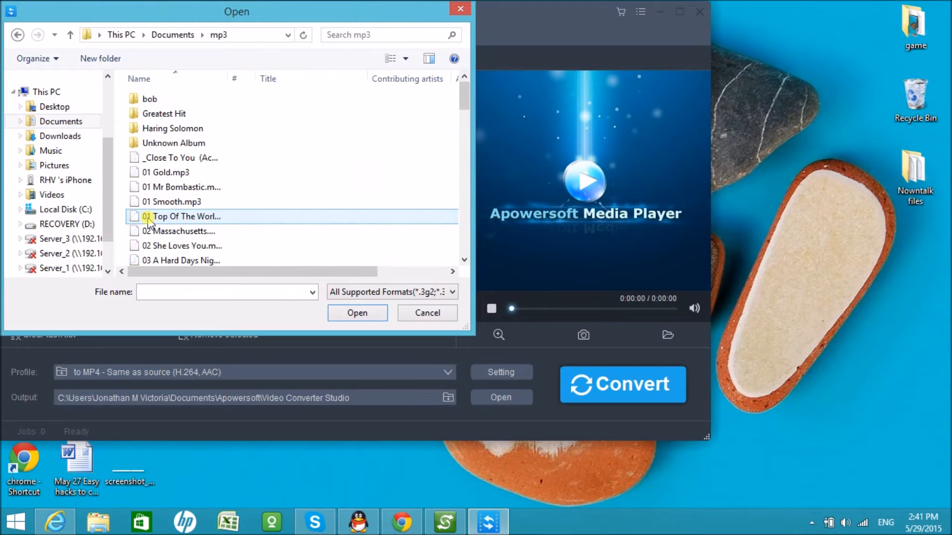
{"action": "left_click", "coordinate": [156, 173]}
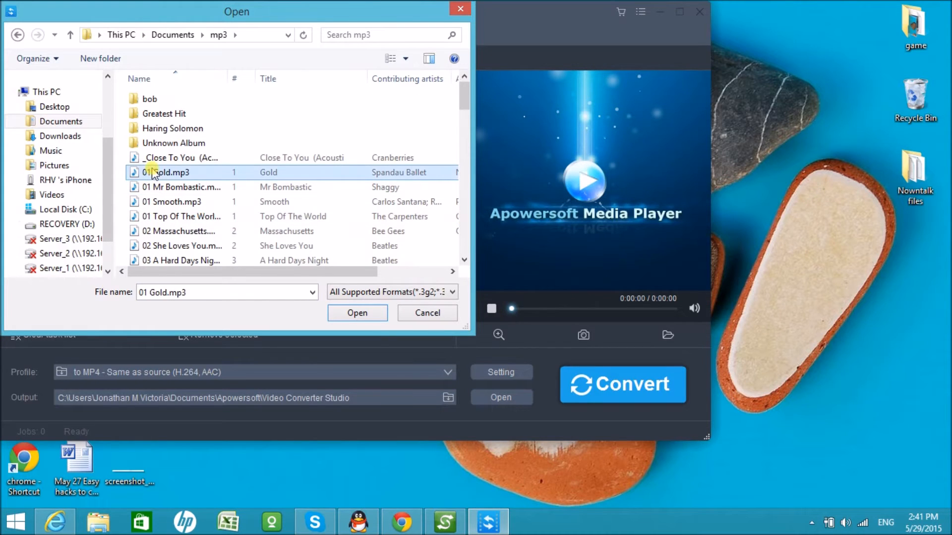
{"action": "left_click", "coordinate": [357, 312]}
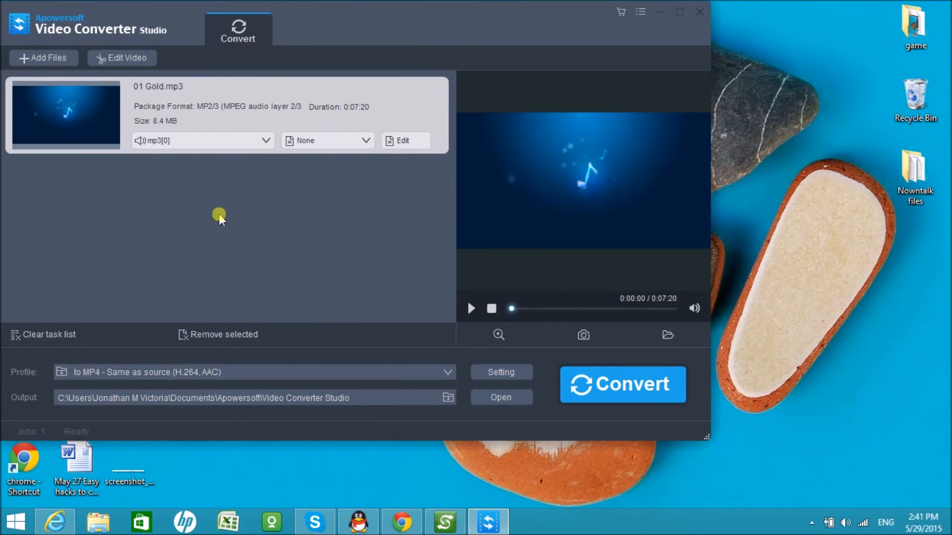
{"action": "left_click", "coordinate": [221, 372]}
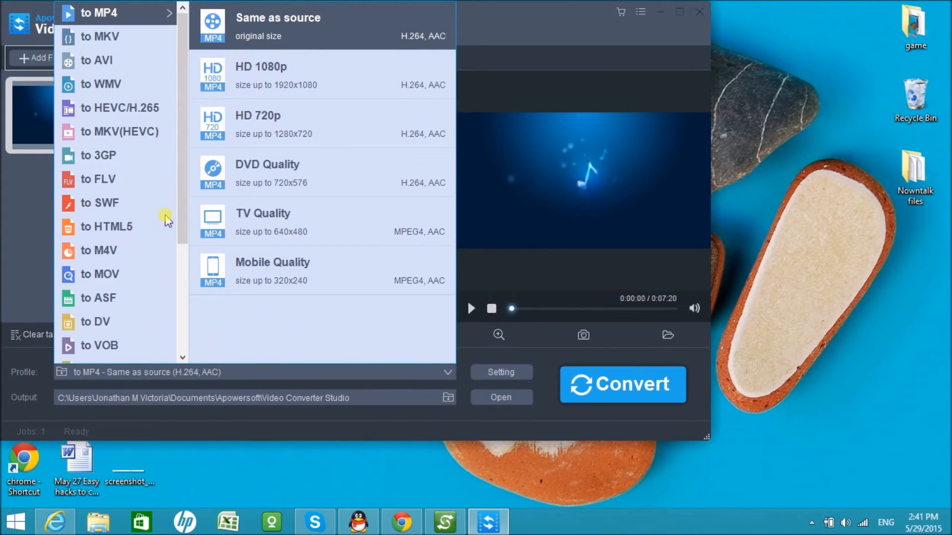
{"action": "left_click_drag", "start_coordinate": [182, 216], "coordinate": [184, 268]}
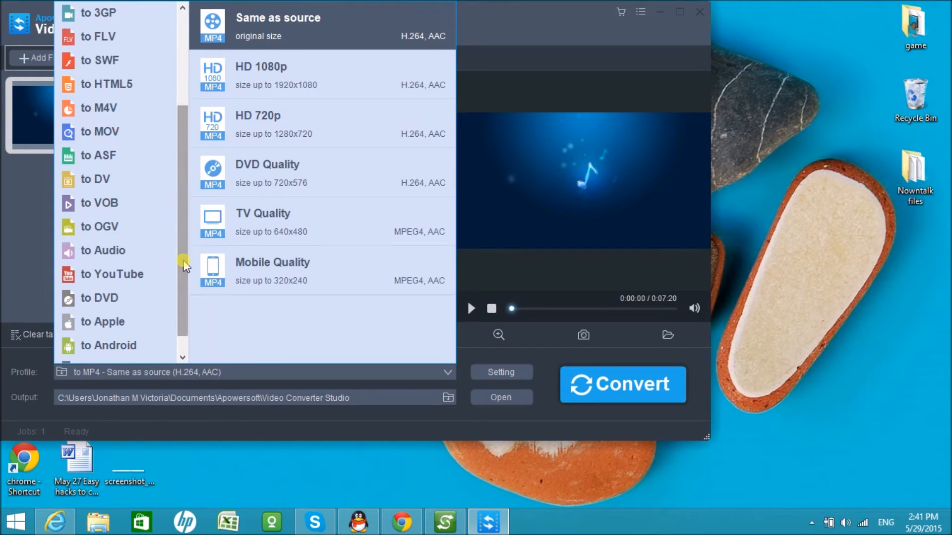
- Choose M4R (AAC, 320Kbps, Stereo) from the audio formats and start the conversion
{"action": "left_click", "coordinate": [113, 253]}
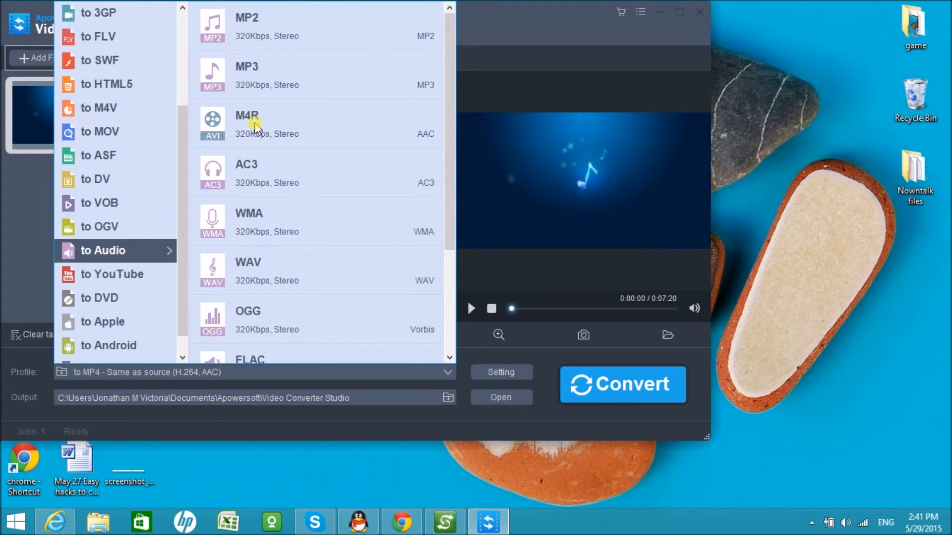
{"action": "left_click", "coordinate": [271, 127]}
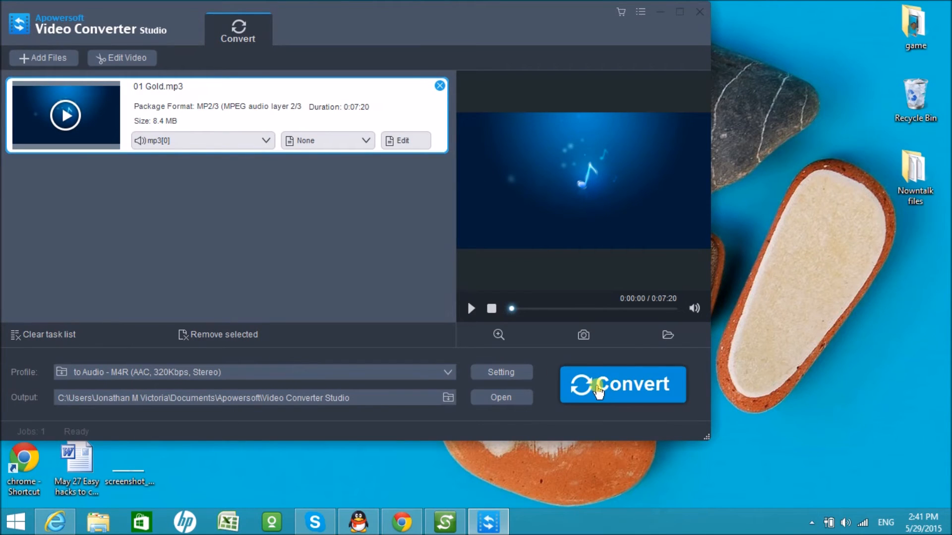
{"action": "left_click", "coordinate": [598, 388]}
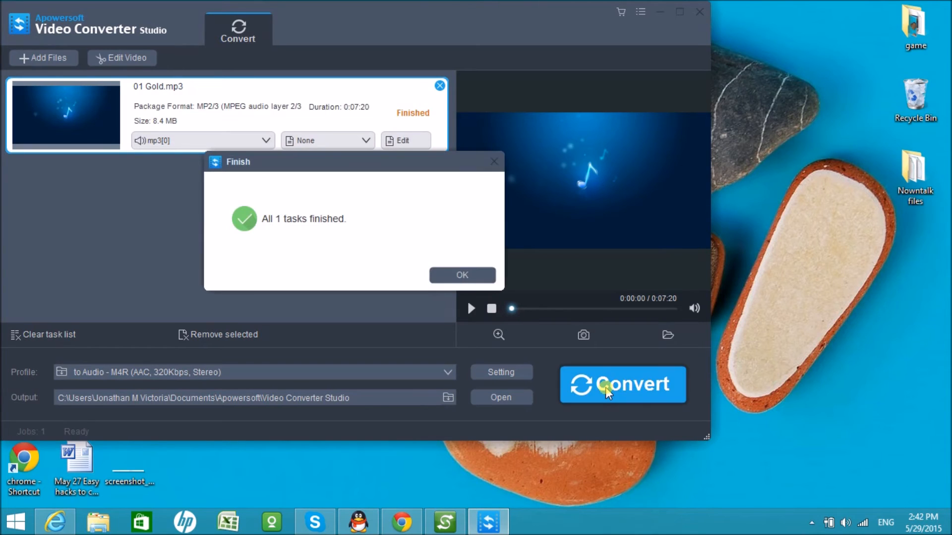
- Dismiss the conversion-finished message for 01 Gold
{"action": "left_click", "coordinate": [461, 275]}
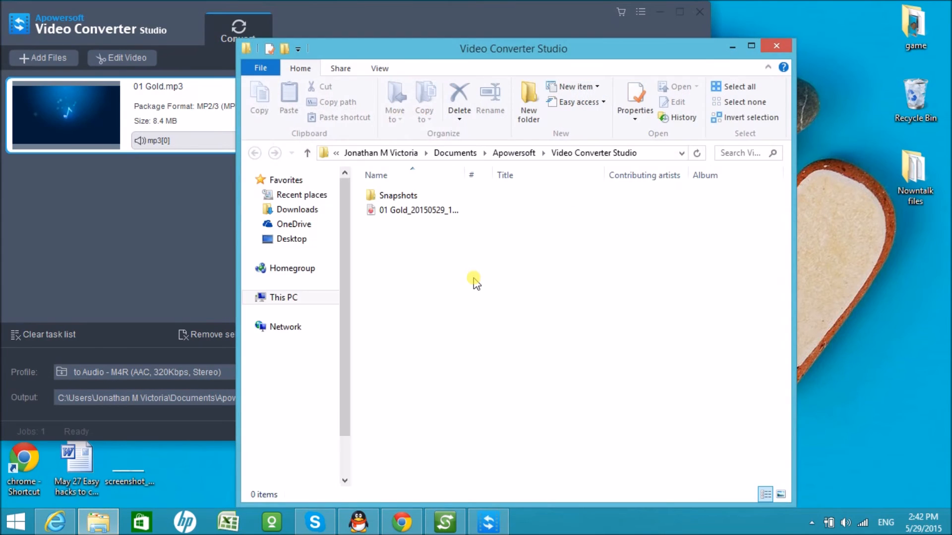
- Rename the converted 01 Gold file in File Explorer, keeping the m4r extension
{"action": "left_click", "coordinate": [386, 213]}
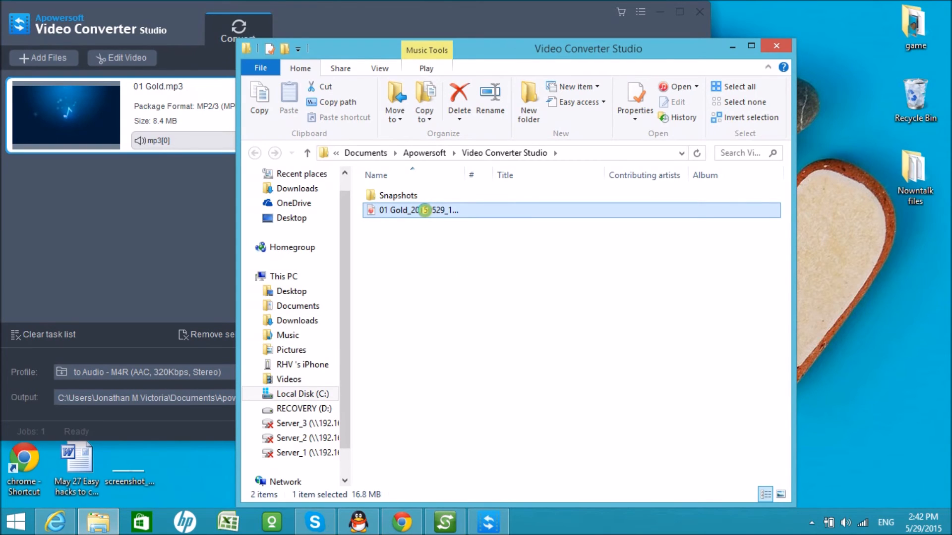
{"action": "right_click", "coordinate": [425, 210]}
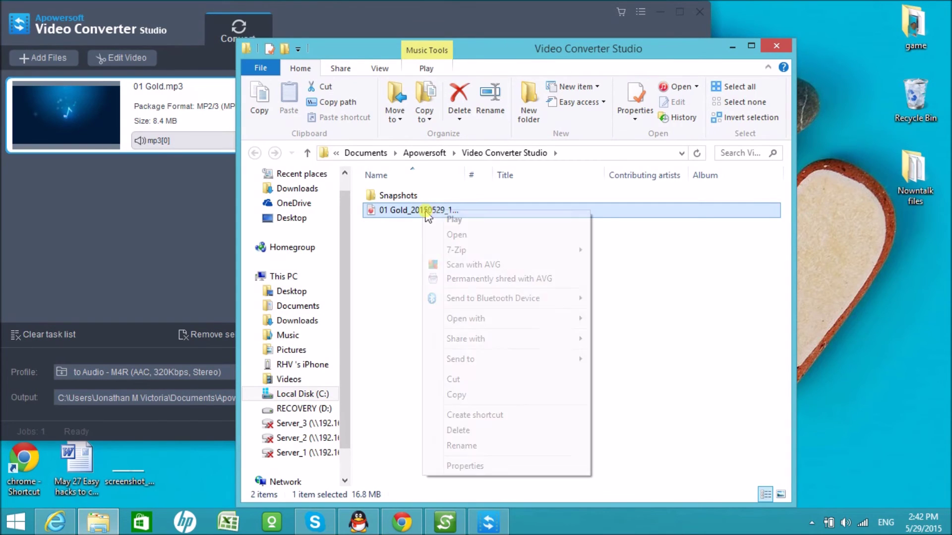
{"action": "left_click", "coordinate": [467, 449]}
{"action": "left_click", "coordinate": [487, 209]}
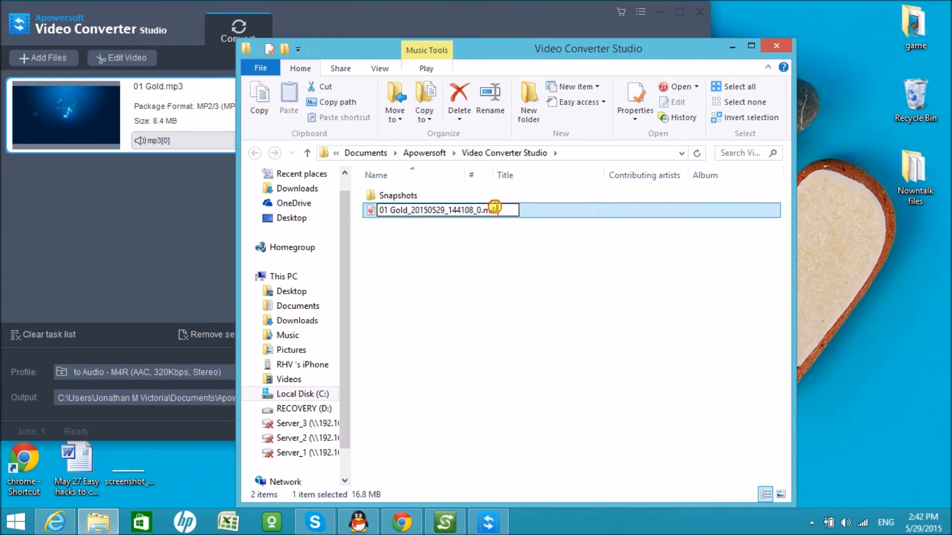
{"action": "left_click_drag", "start_coordinate": [484, 210], "coordinate": [500, 212]}
{"action": "left_click", "coordinate": [500, 232]}
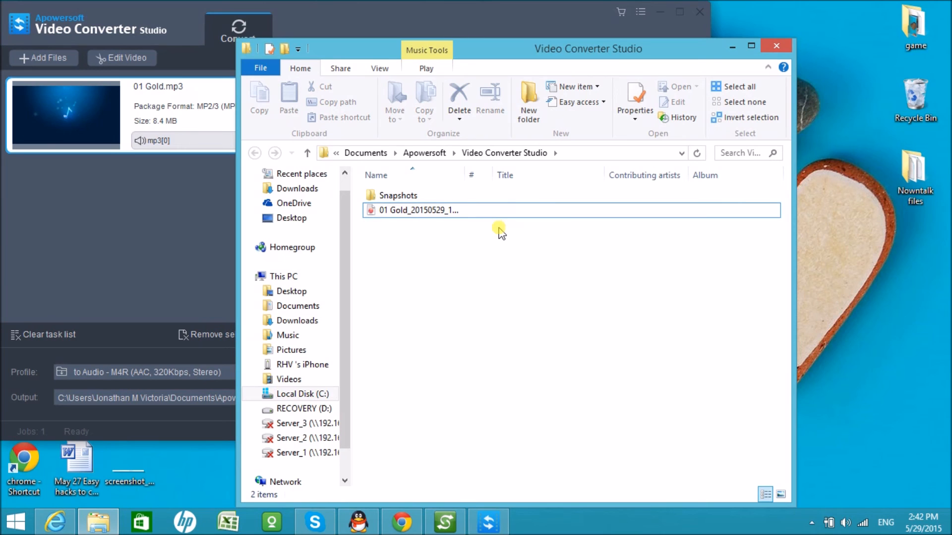